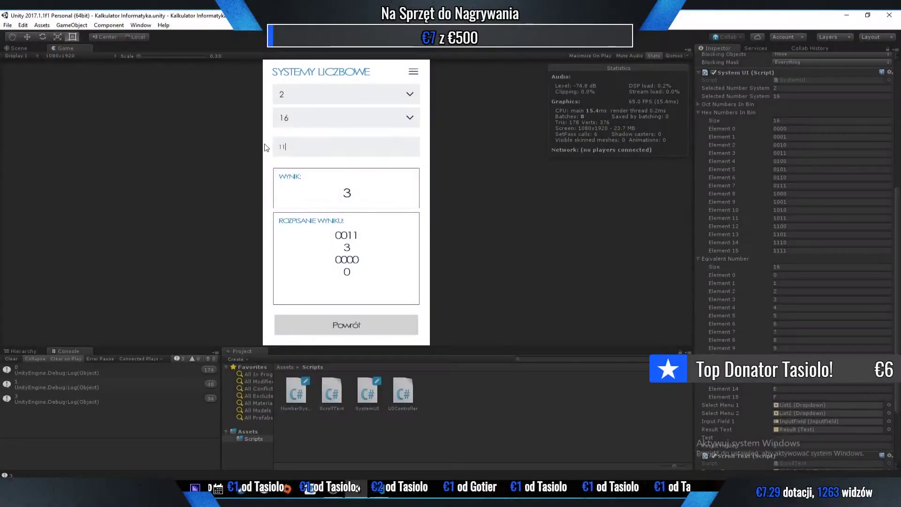
Enter binary 1111 in the calculator and open the stack trace of the repeating IndexOutOfRangeException.
type("11")
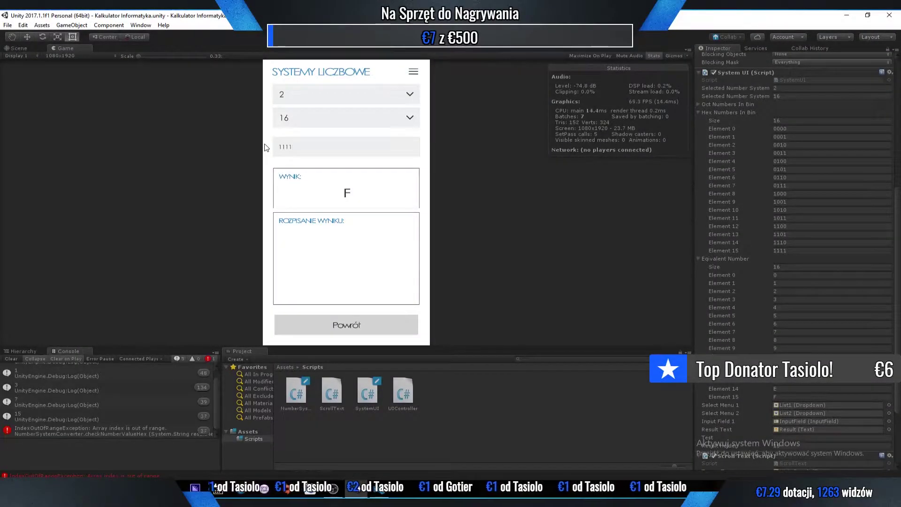
left_click(53, 419)
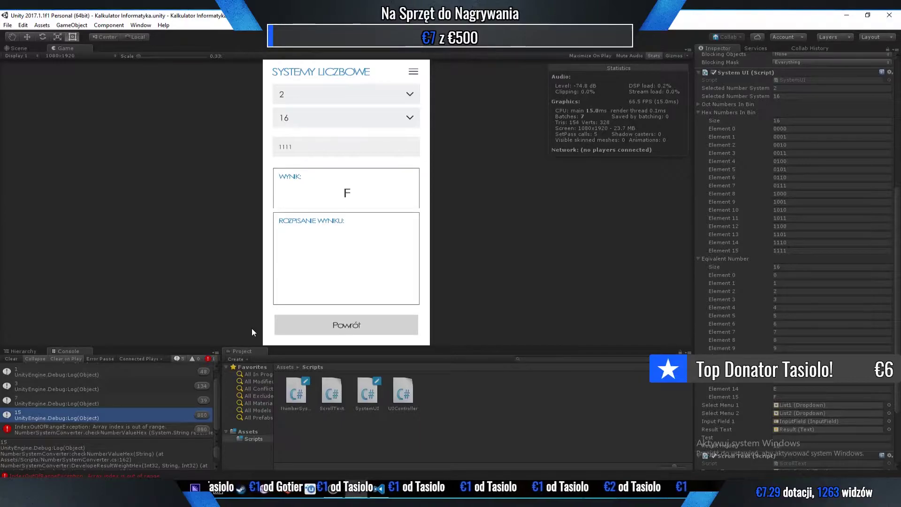
Make the hexNumbersInBin and eqivalentNumber arrays on lines 27 and 28 static.
key("alt+Tab")
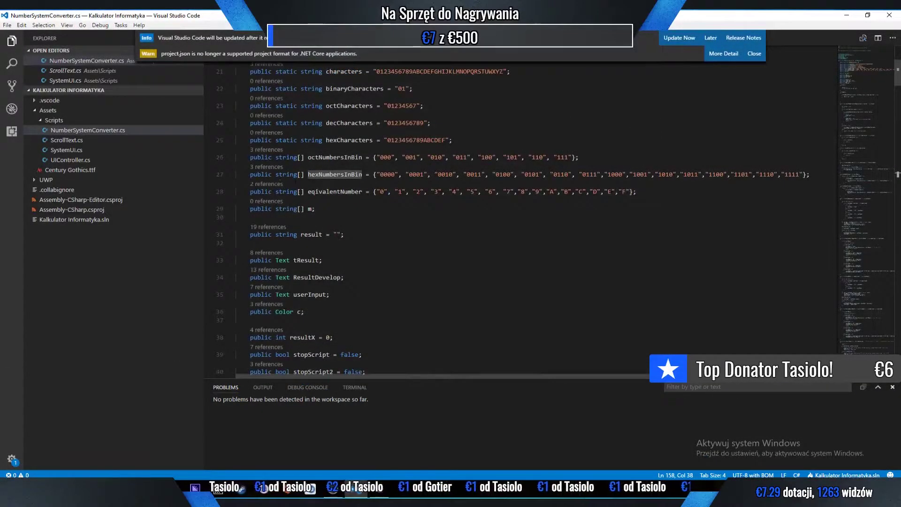
left_click(276, 174)
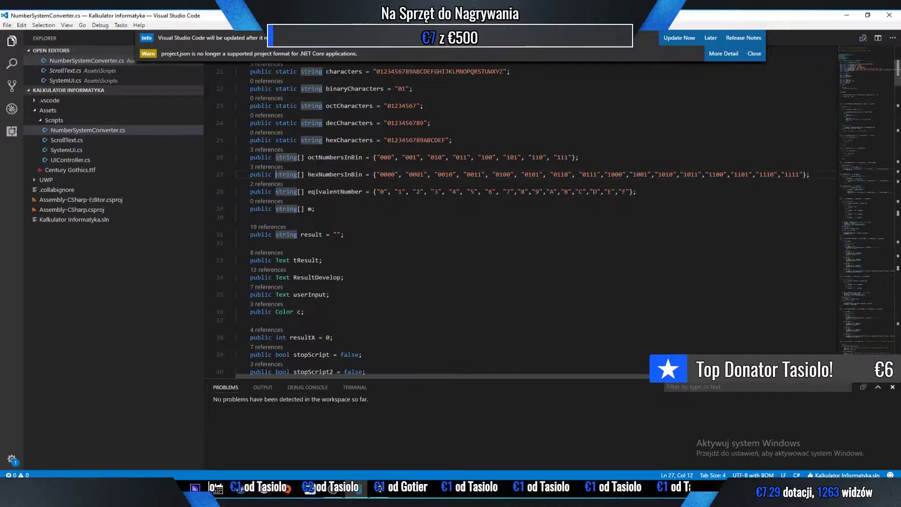
type("static")
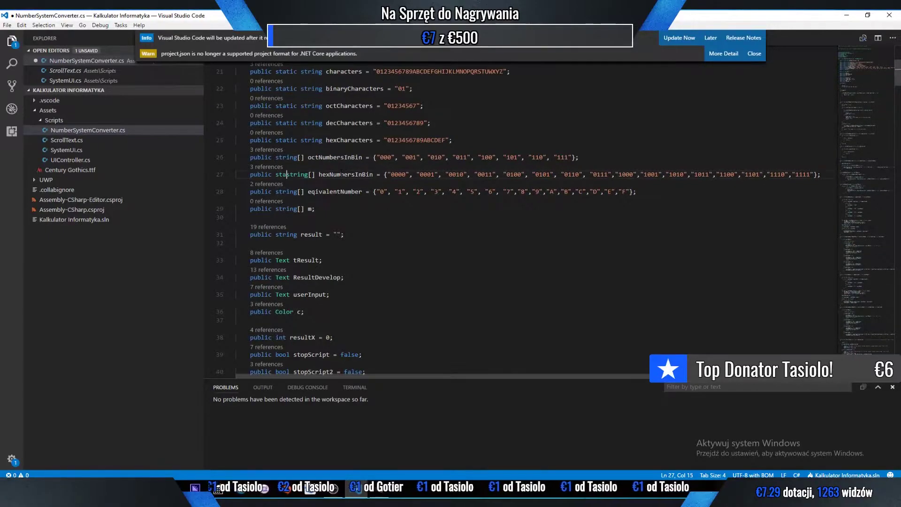
key("ctrl+s")
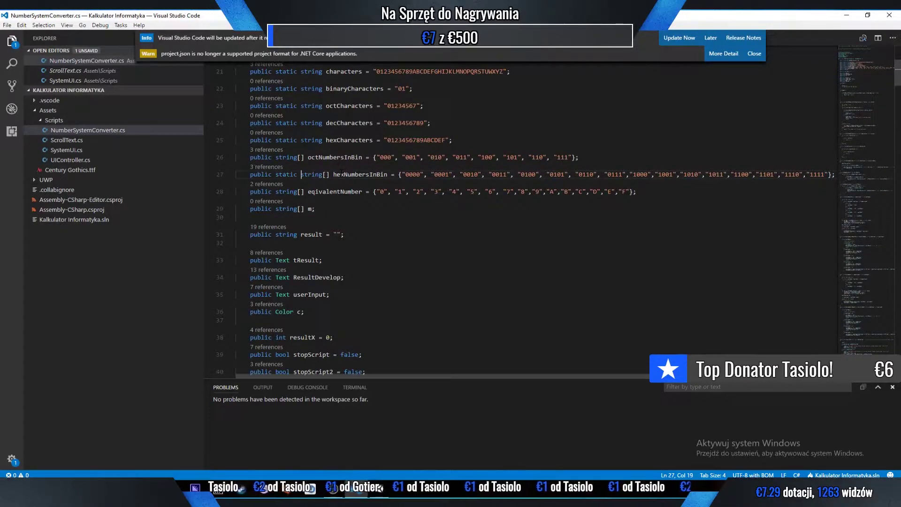
double_click(286, 175)
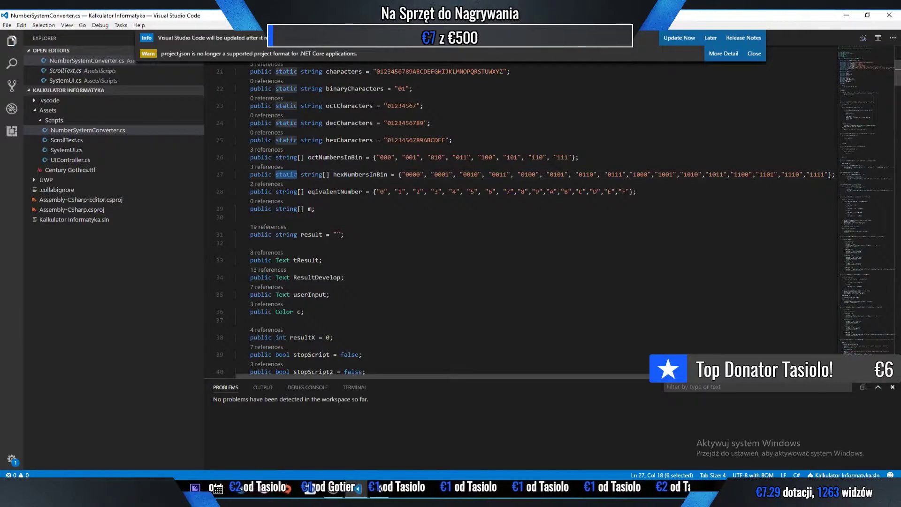
key("ctrl+c")
left_click(276, 191)
key("ctrl+v")
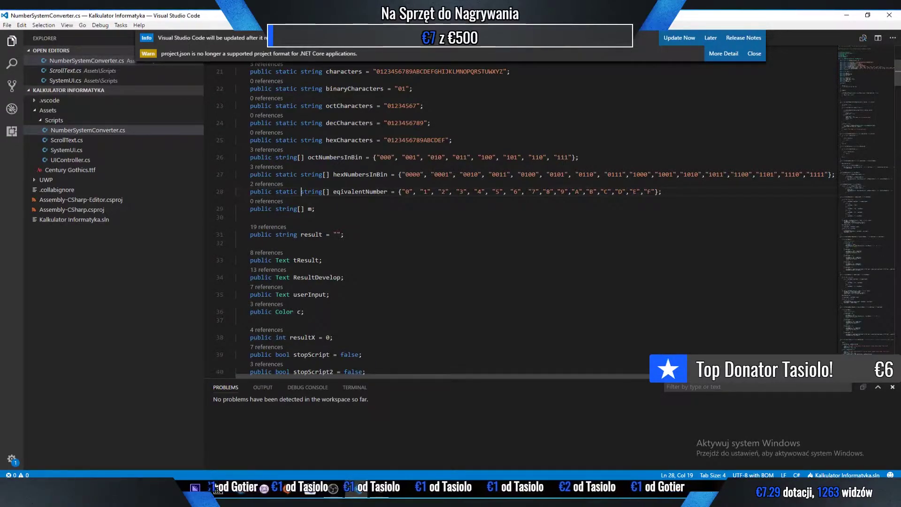
Add spaces between the eqivalentNumber entries "8" through "F" and save the script.
left_click(547, 191)
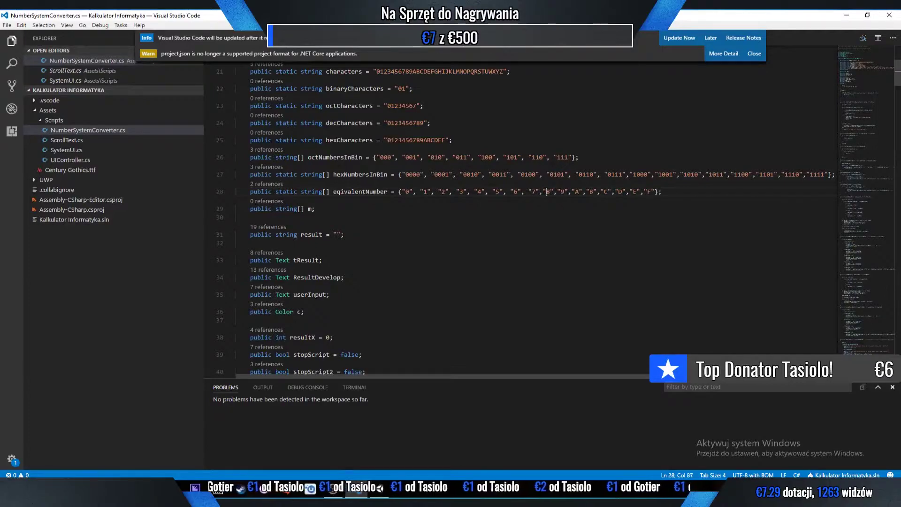
key("Left")
key("Right")
key("Right")
key("Right")
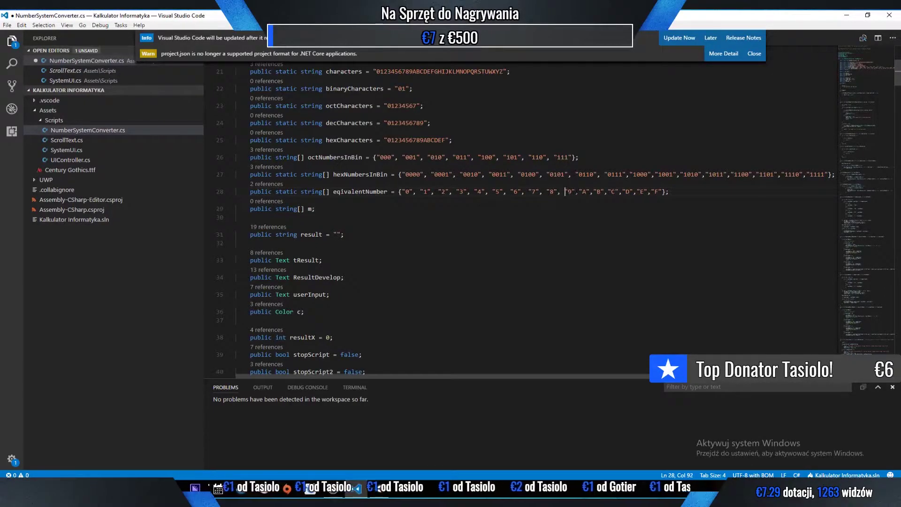
key("Right")
key("Right")
key("Right")
key("Right")
key("Right")
key("Right")
key("Right")
key("Right")
key("Right")
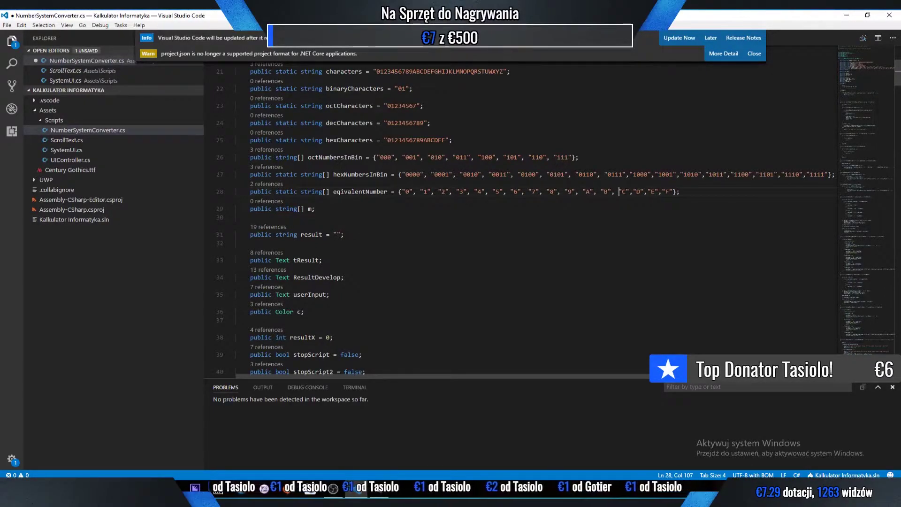
key("Right")
key("Right")
key("Right")
key("Right")
key("Right")
key("Right")
key("Right")
key("Right")
key("Right")
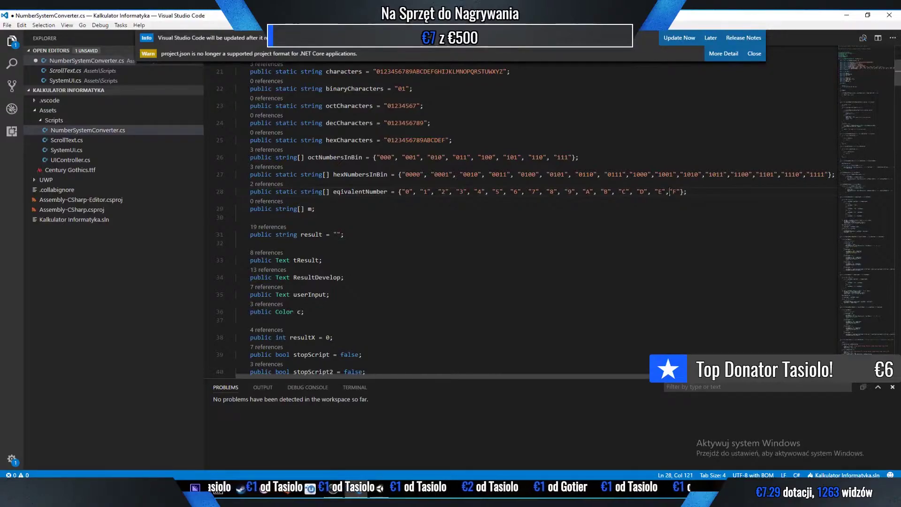
key("ctrl+s")
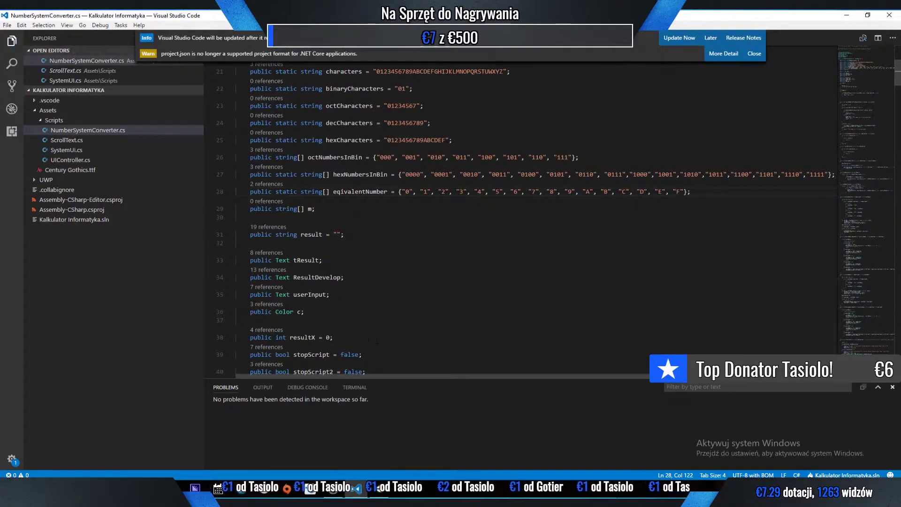
key("alt+Tab")
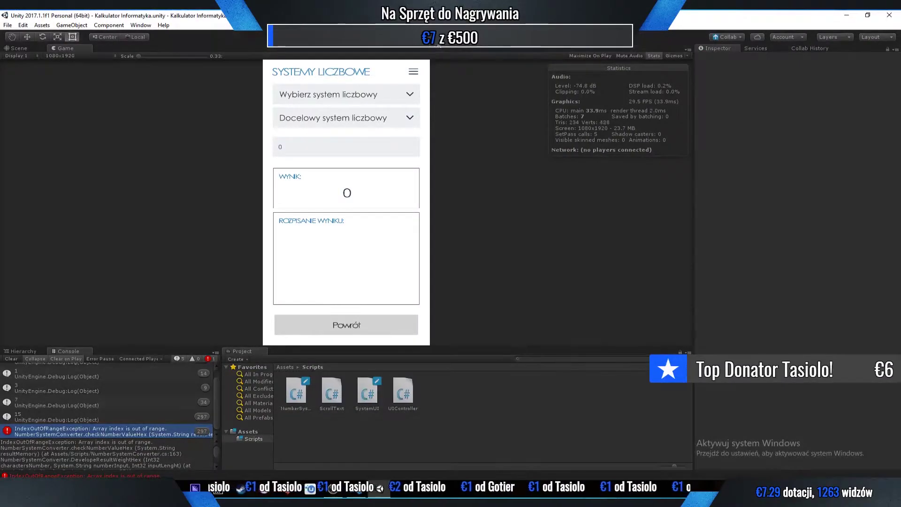
Convert binary 1111 from base 2 to base 16, confirm it gives F, then stop Play mode.
left_click(310, 94)
left_click(303, 123)
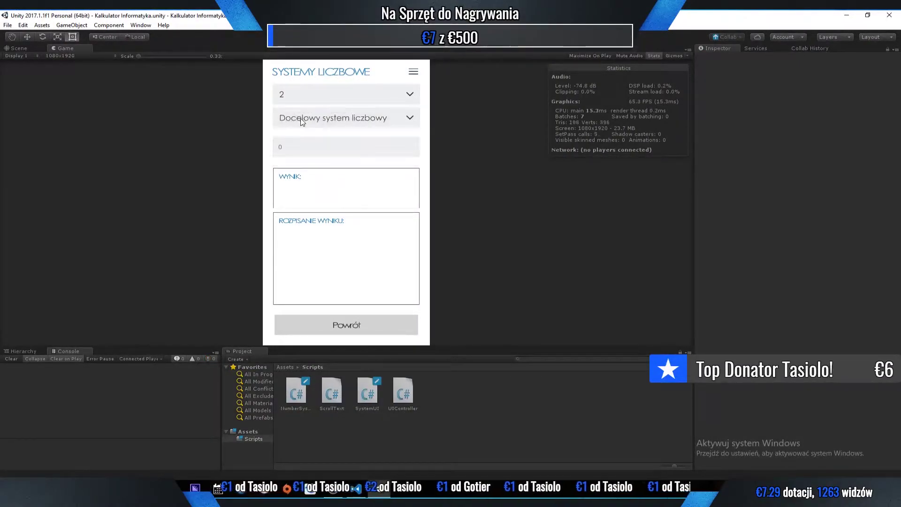
left_click(302, 121)
left_click(294, 184)
left_click(305, 147)
type("11")
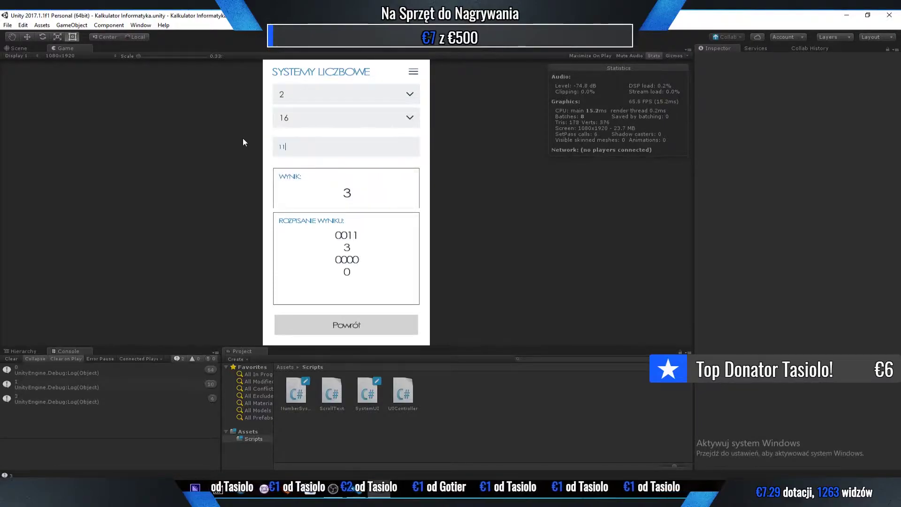
type("11")
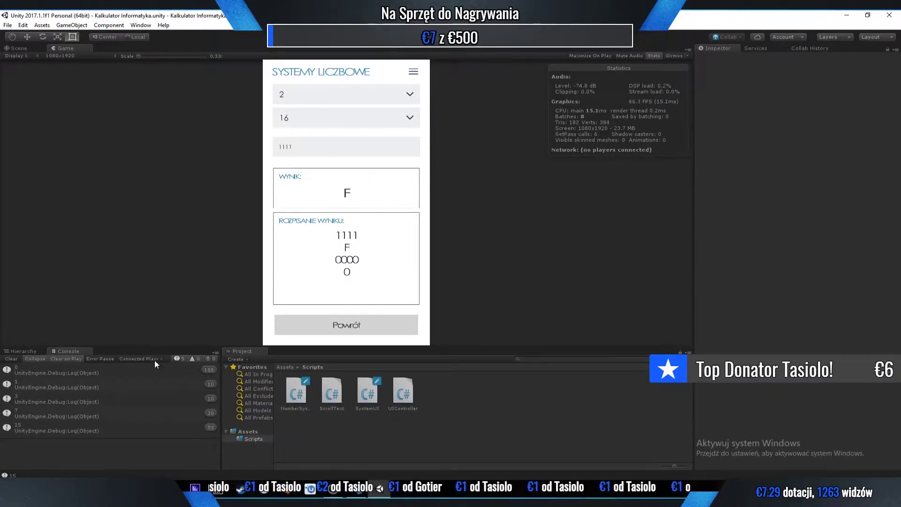
key("ctrl+p")
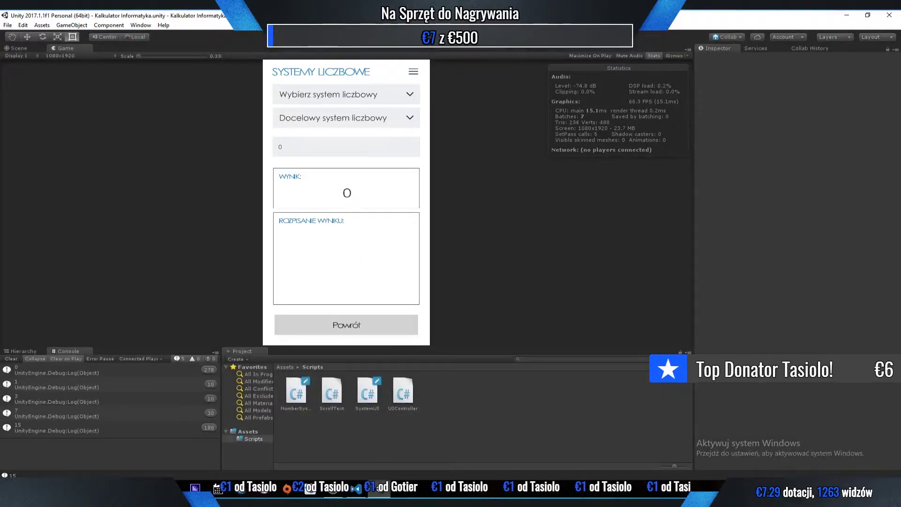
key("alt+Tab")
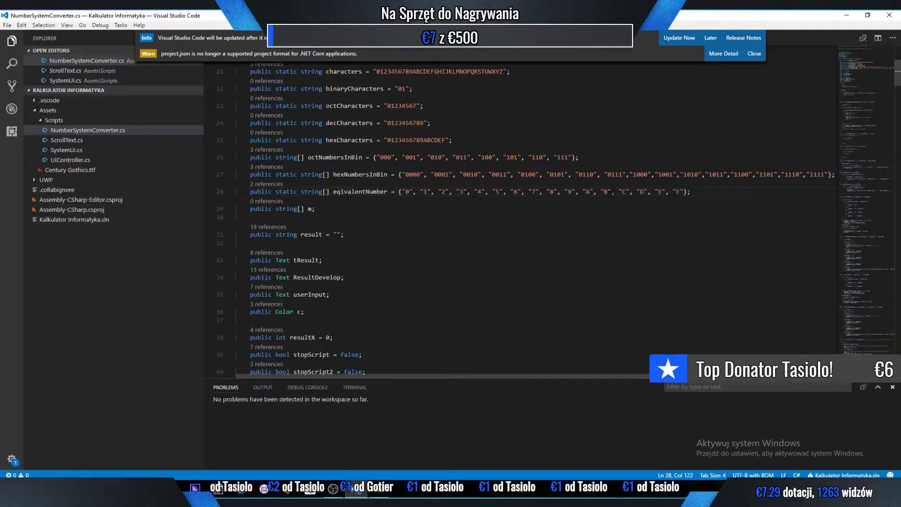
Scroll through NumberSystemConverter.cs and close it, leaving SystemUI.cs in view.
left_click(615, 192)
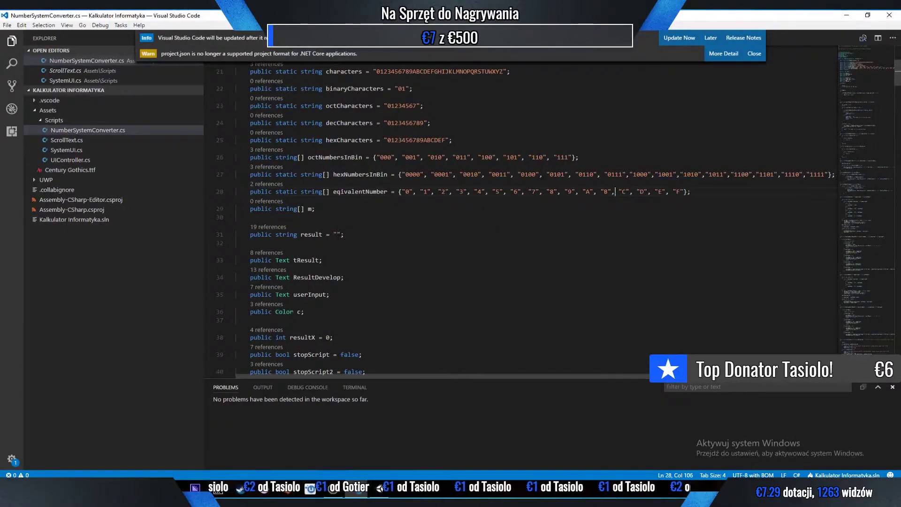
scroll(610, 197, "down", 3)
scroll(586, 216, "down", 8)
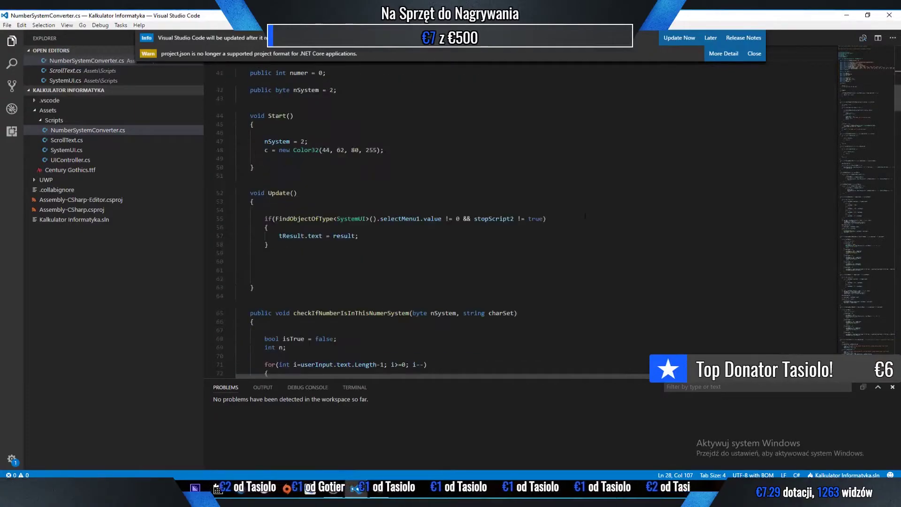
scroll(585, 216, "down", 8)
key("ctrl+w")
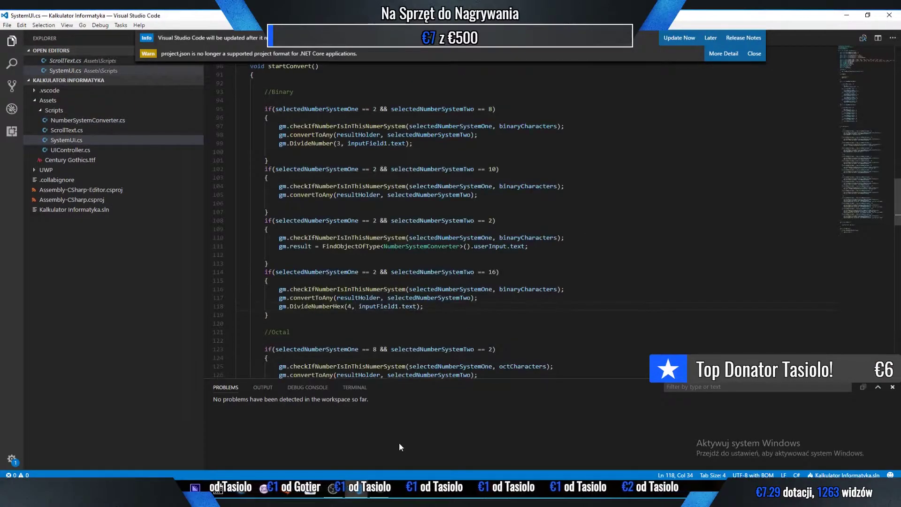
Reopen NumberSystemConverter.cs from the Explorer and scroll up to its digit-array field declarations.
left_click(88, 120)
left_click(723, 54)
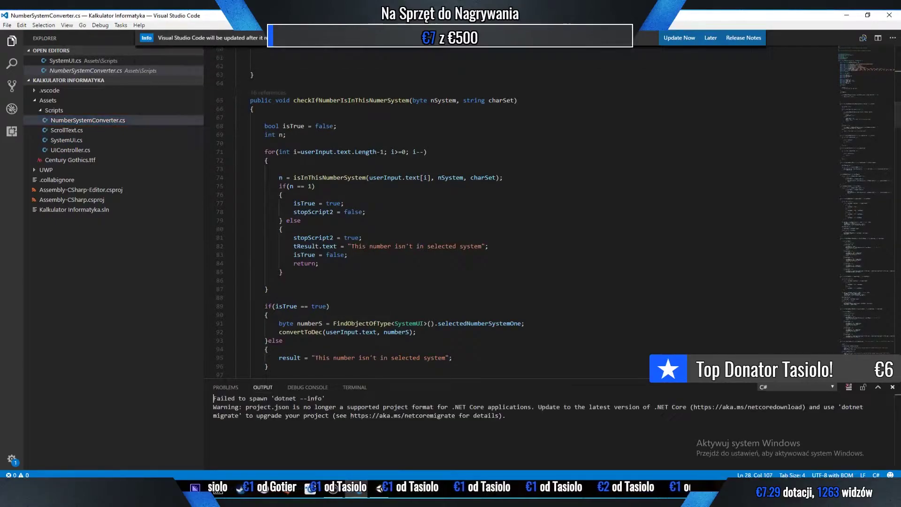
scroll(463, 182, "up", 10)
scroll(463, 182, "up", 9)
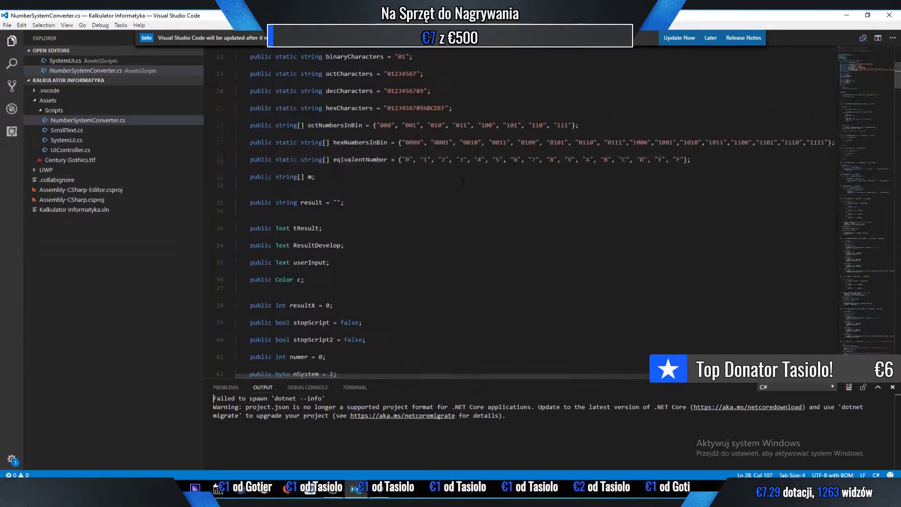
scroll(463, 182, "up", 5)
Clear the Unity Console log and glance at the Scene view before returning to Game view.
key("alt+Tab")
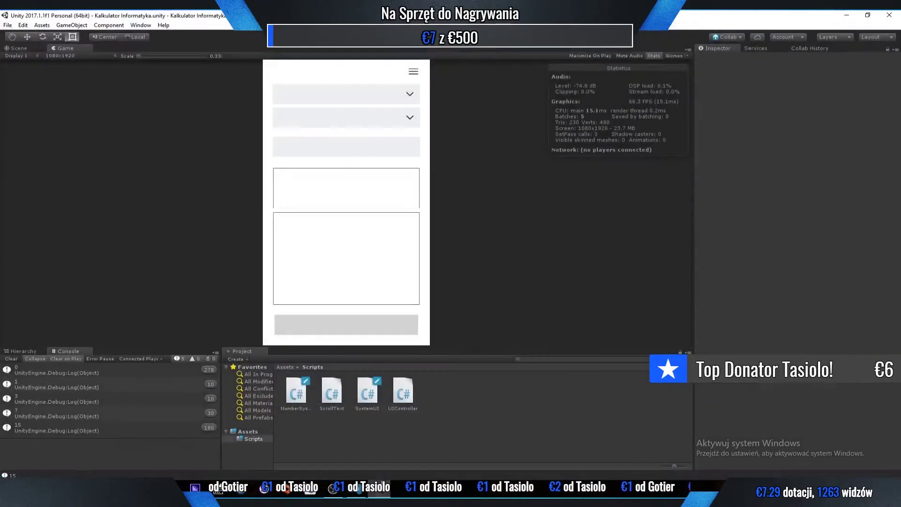
left_click(16, 358)
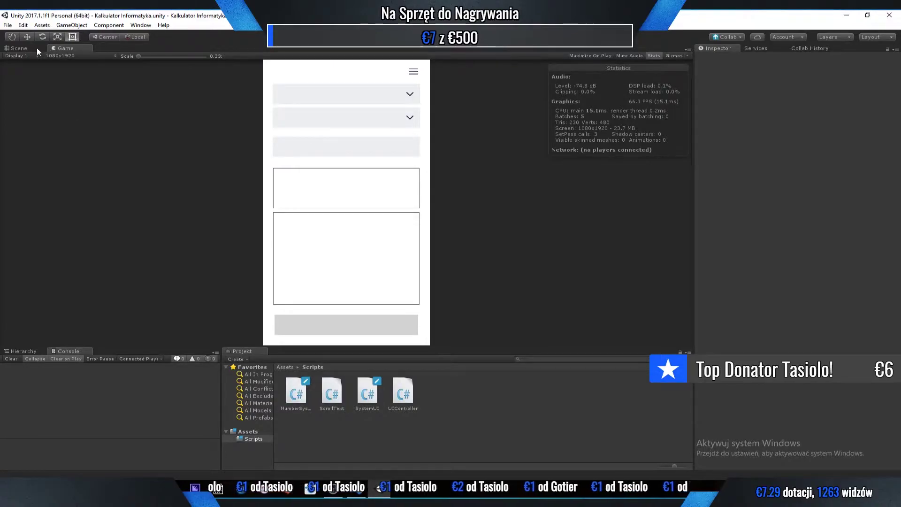
left_click(36, 47)
left_click(64, 48)
Select ApplicationView in the Hierarchy, inspect its Hex Numbers In Bin array, and start the calculator.
left_click(23, 351)
left_click(46, 374)
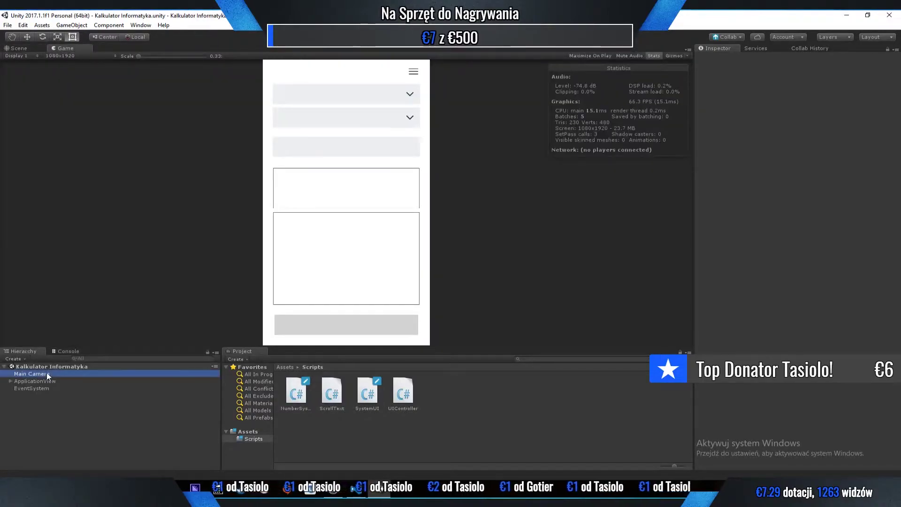
left_click(41, 381)
scroll(807, 348, "down", 3)
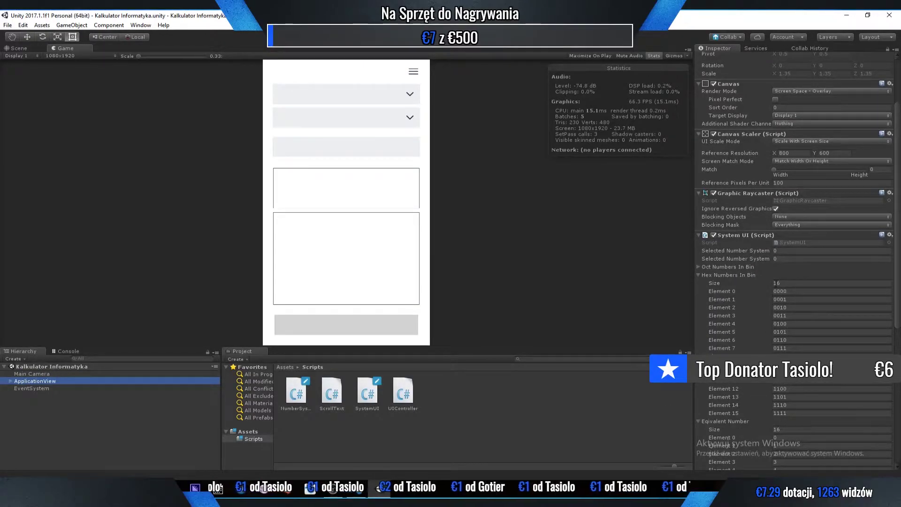
key("alt+Tab")
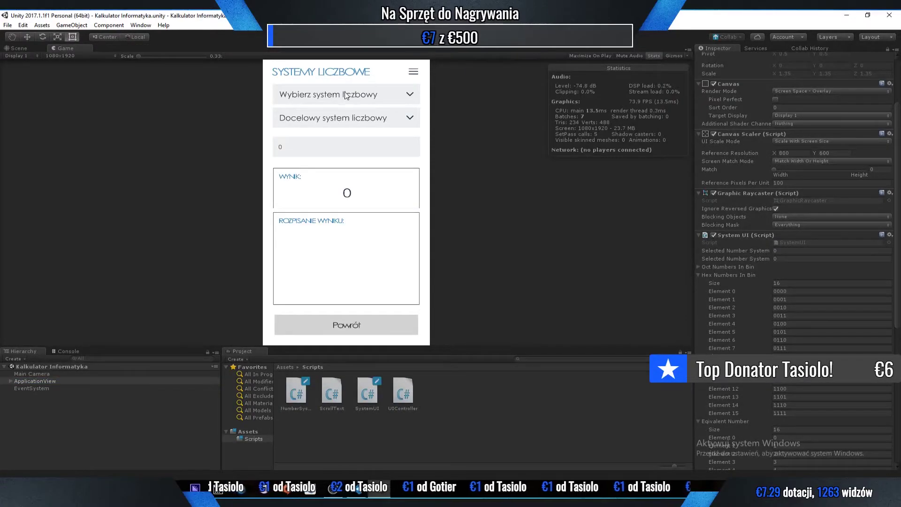
Convert binary 1111101 from base 2 to base 16 in the running calculator.
left_click(345, 96)
left_click(311, 127)
left_click(305, 118)
left_click(298, 164)
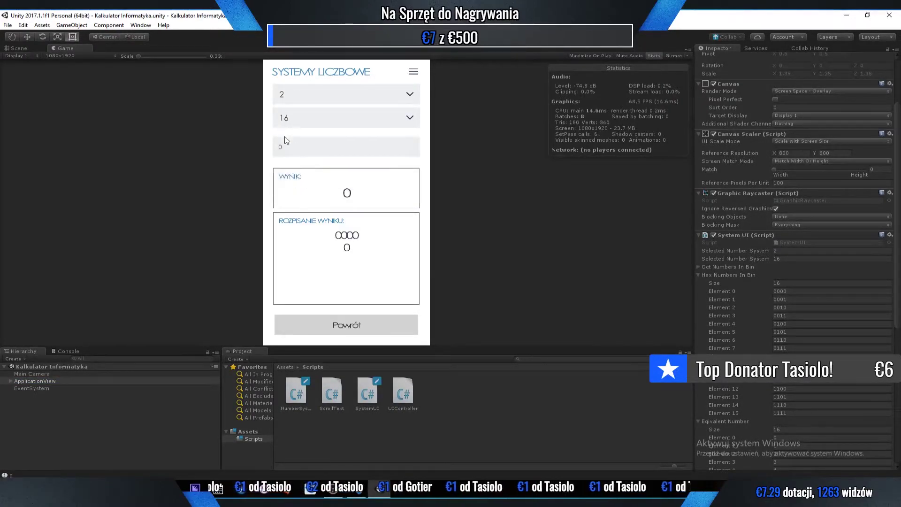
left_click(306, 147)
type("111")
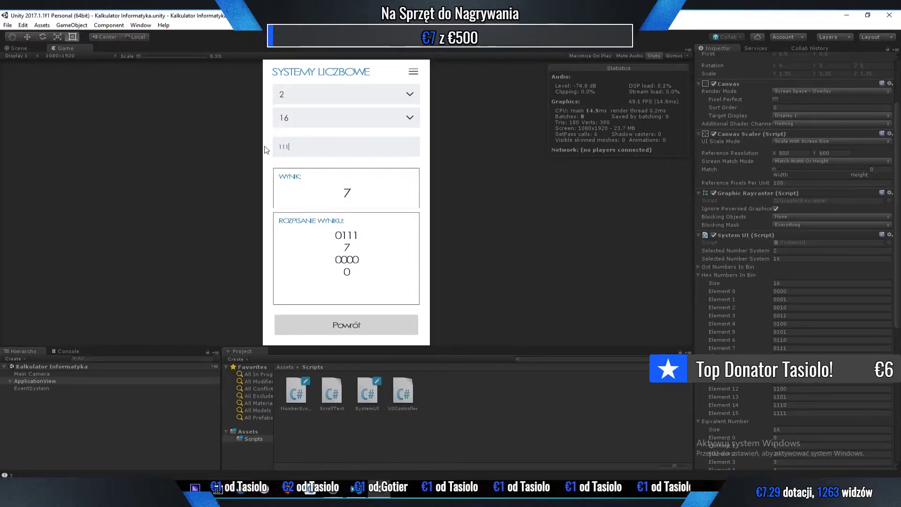
type("11")
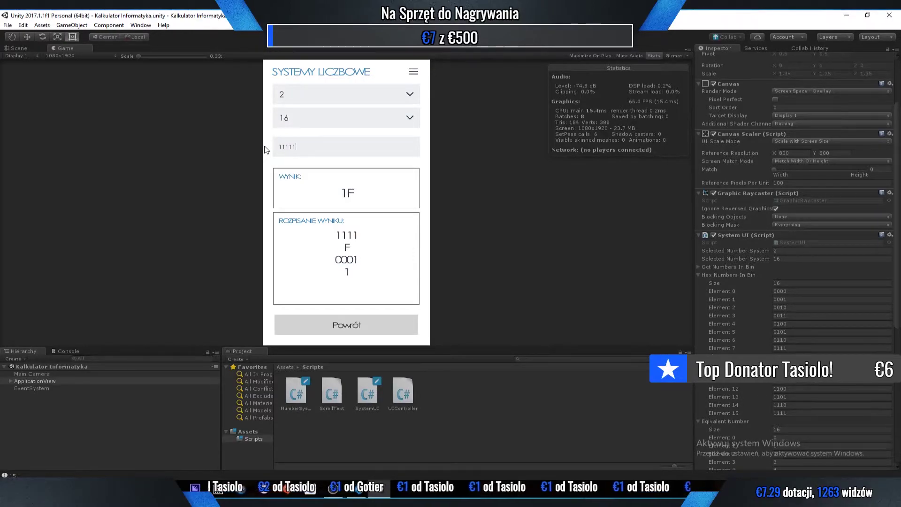
type("01")
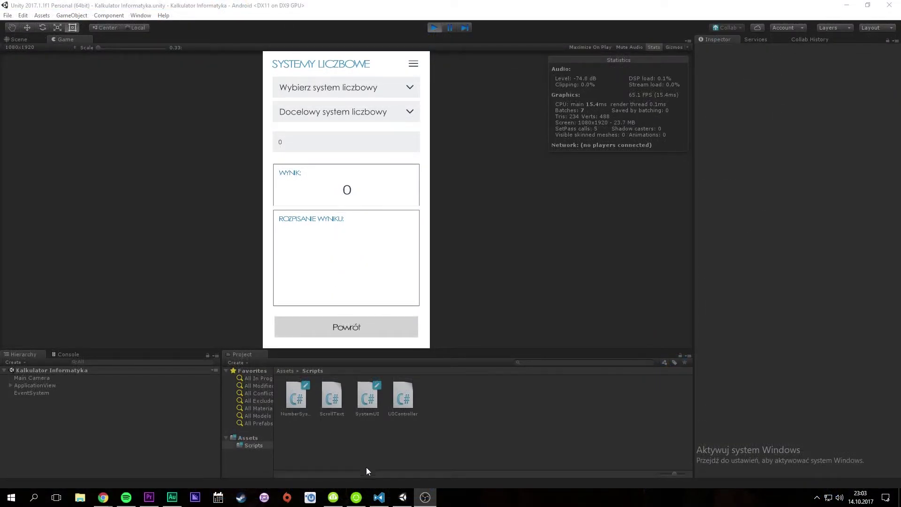
Check the eqivalentNumber array on line 28 of NumberSystemConverter.cs in Visual Studio Code.
left_click(379, 497)
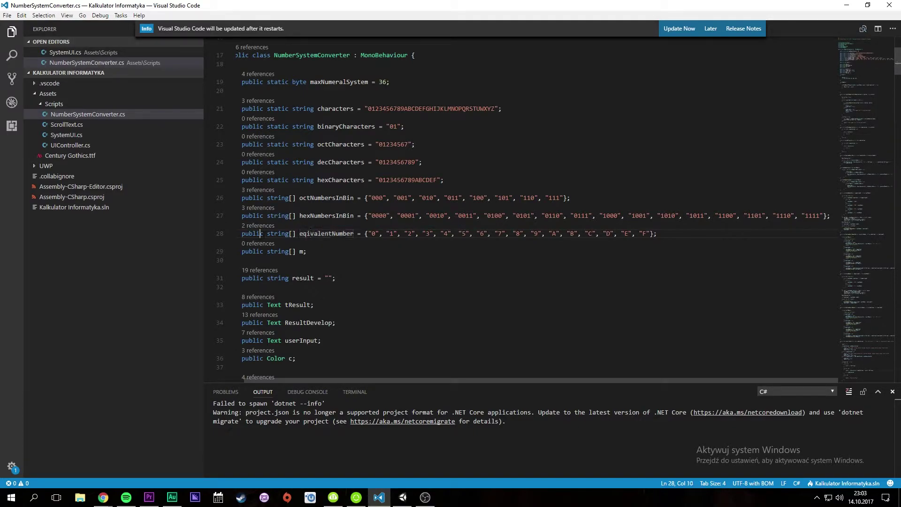
triple_click(395, 235)
left_click(710, 233)
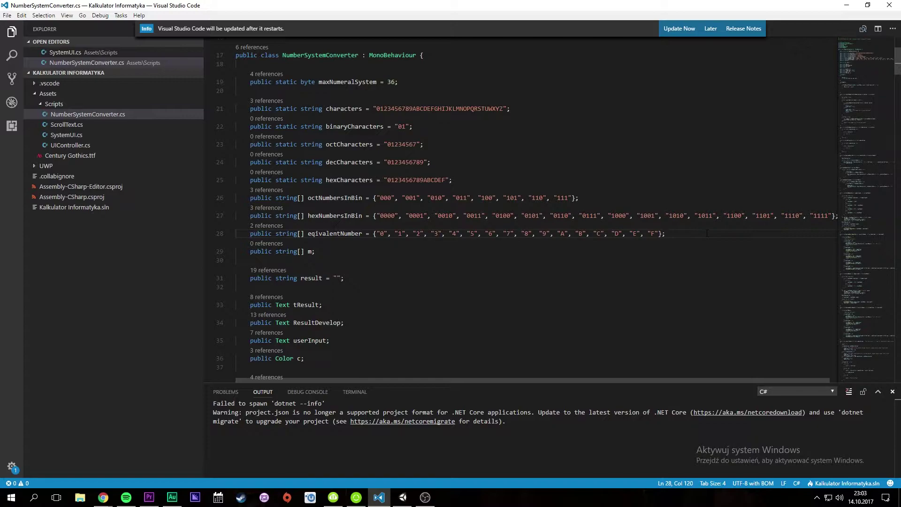
Convert binary 111100111 from base 2 to base 16, getting 1E7, then stop Play mode.
left_click(403, 497)
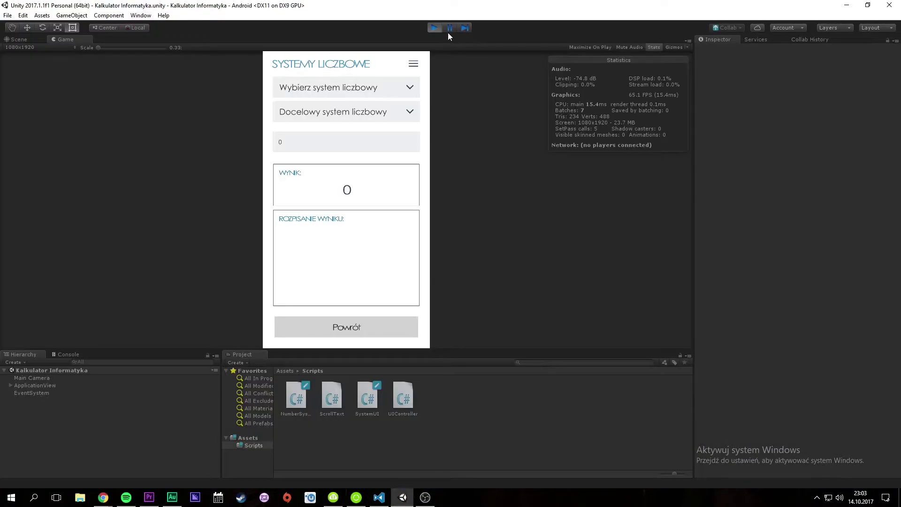
left_click(328, 95)
left_click(294, 118)
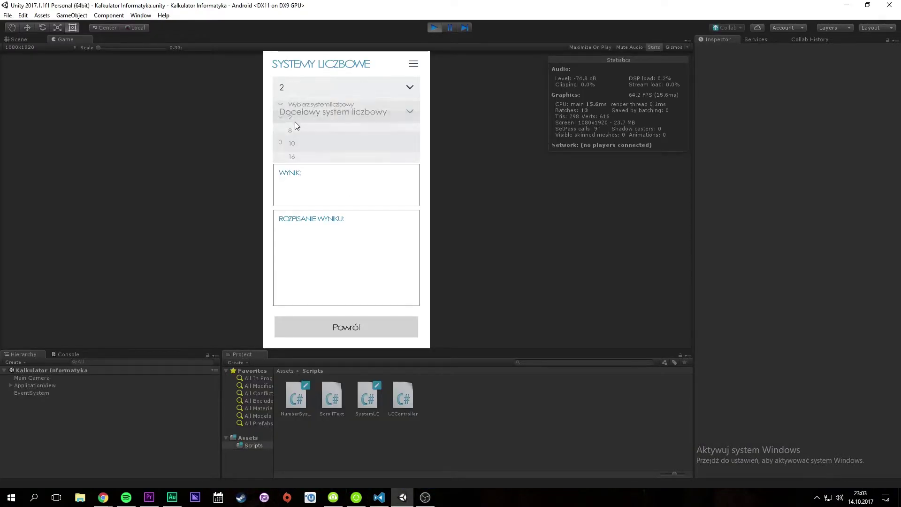
left_click(299, 111)
left_click(291, 181)
left_click(291, 142)
type("1111")
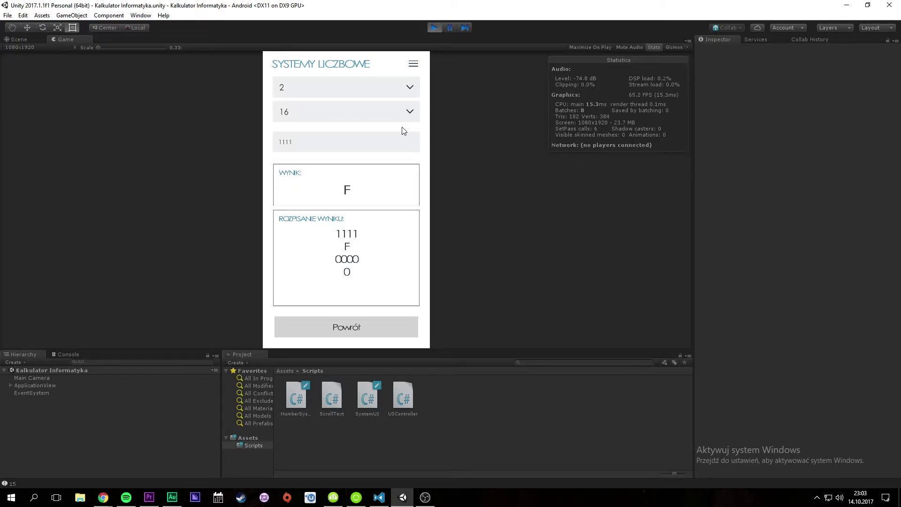
type("00111")
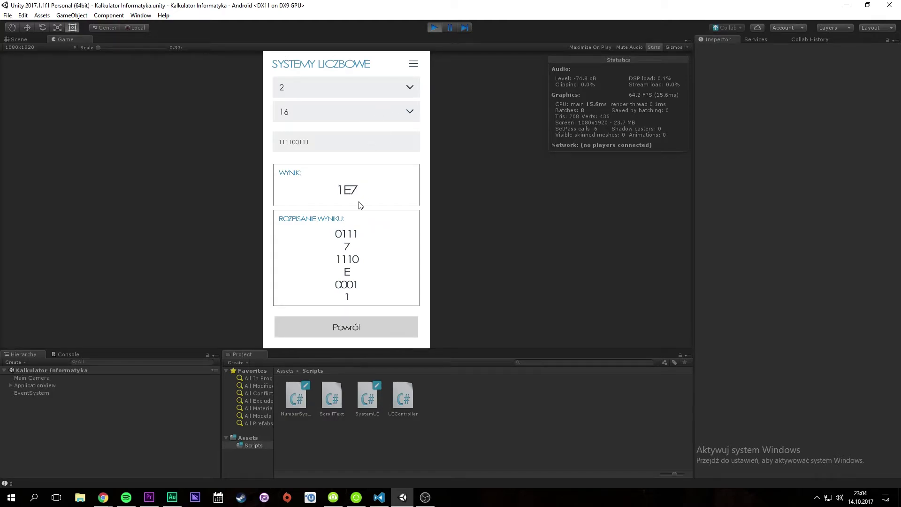
scroll(362, 237, "down", 2)
left_click(434, 27)
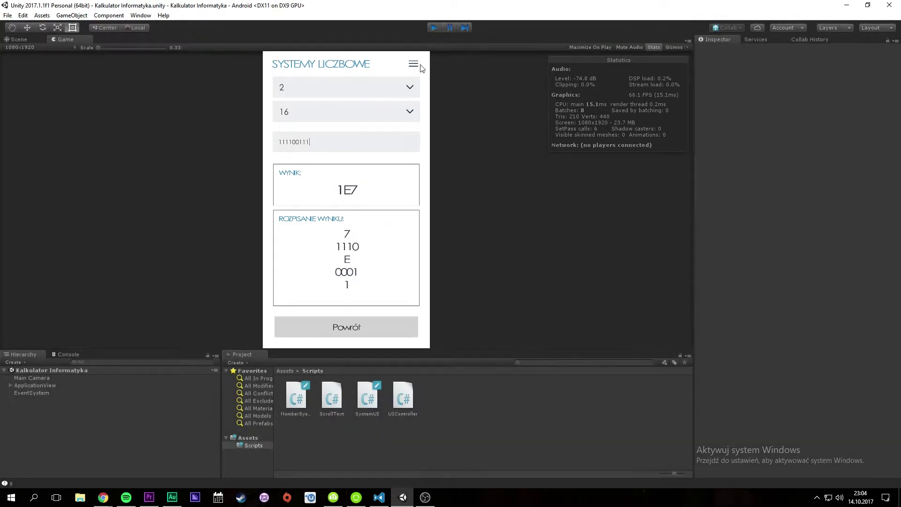
left_click(388, 497)
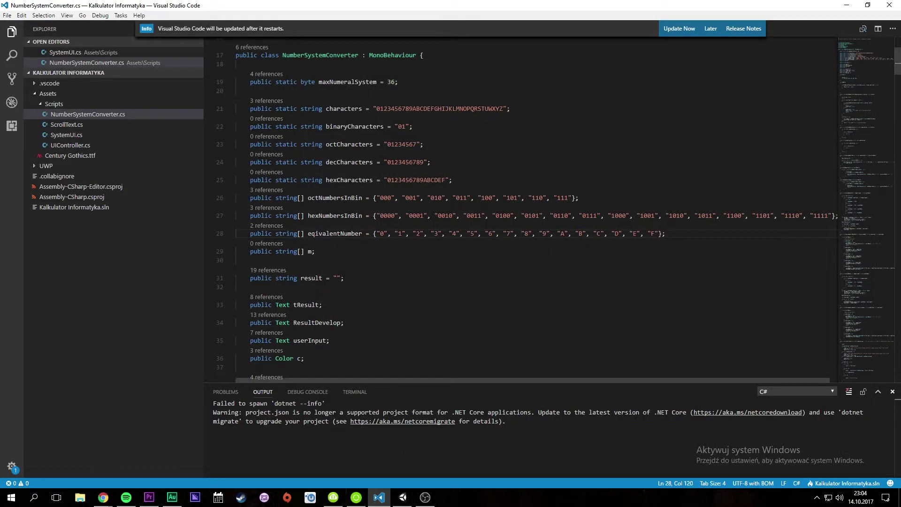
Start removing the spaces between the eqivalentNumber entries, beginning at "7".
double_click(253, 233)
left_click(272, 216)
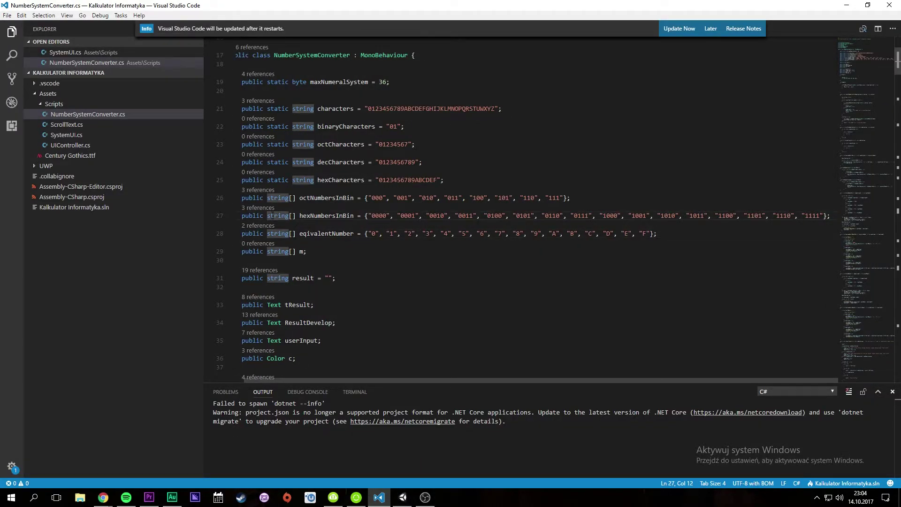
left_click(832, 215)
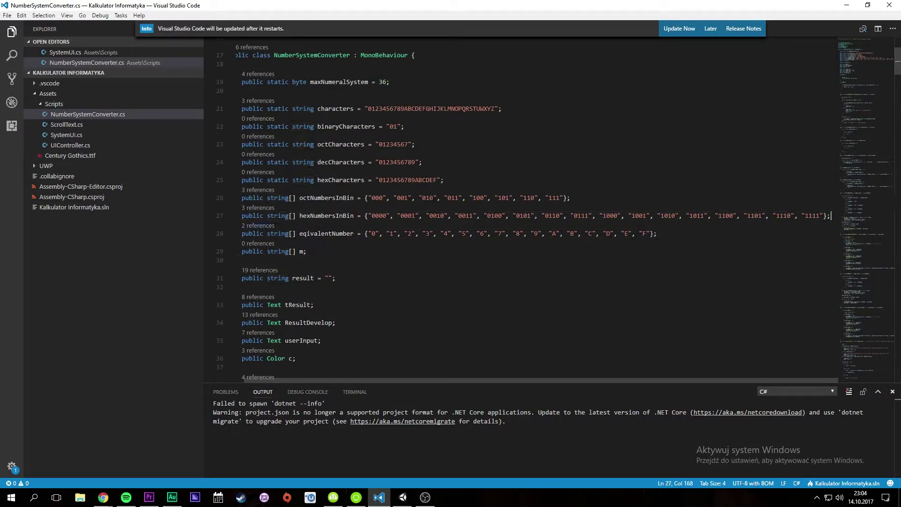
key("BackSpace")
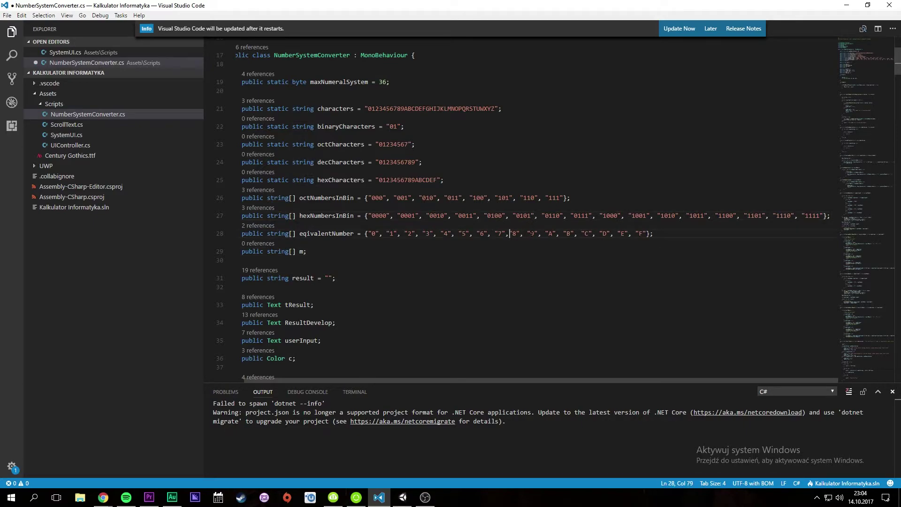
key("Right")
key("Right")
key("Right")
key("BackSpace")
key("Right")
key("Right")
key("Right")
key("BackSpace")
Remove the spaces before "B", "C" and "D", then bring up the Premiere Pro reference recording.
key("Right")
key("Right")
key("Right")
key("BackSpace")
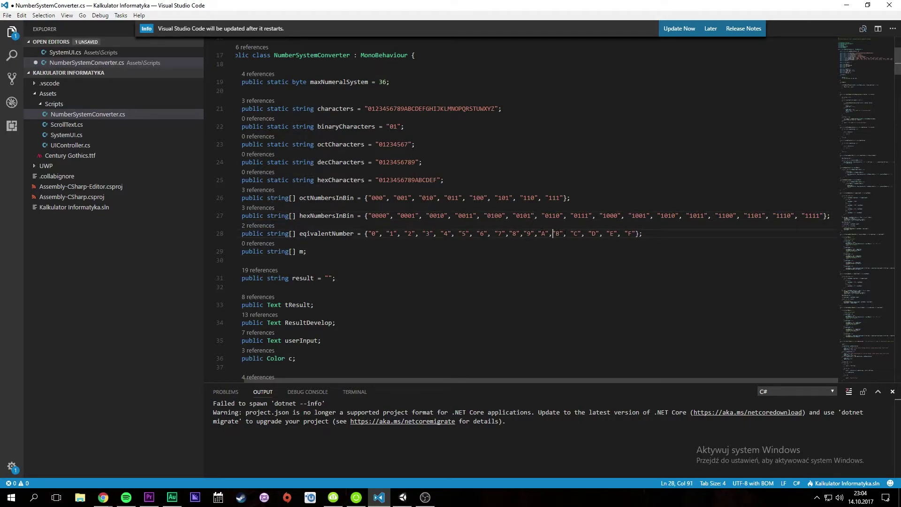
key("Right")
key("Right")
key("Right")
key("BackSpace")
key("Right")
key("Right")
key("Right")
key("BackSpace")
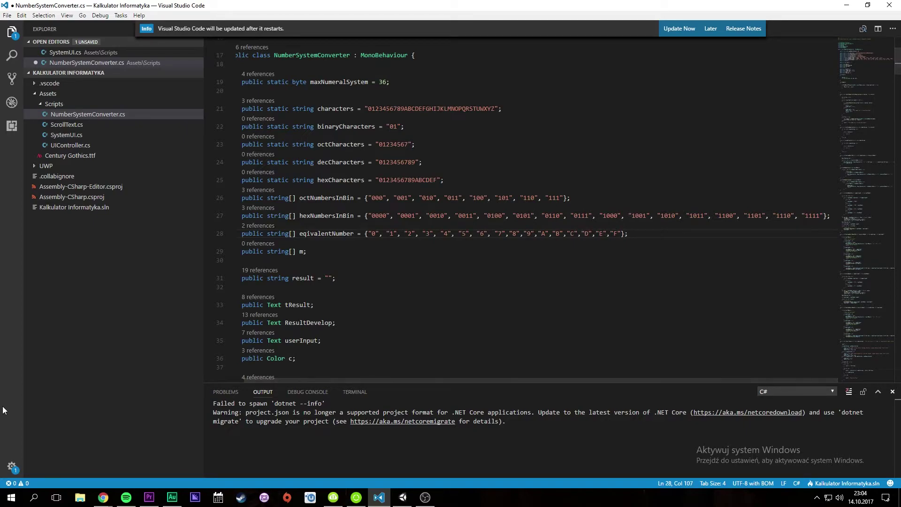
left_click(150, 497)
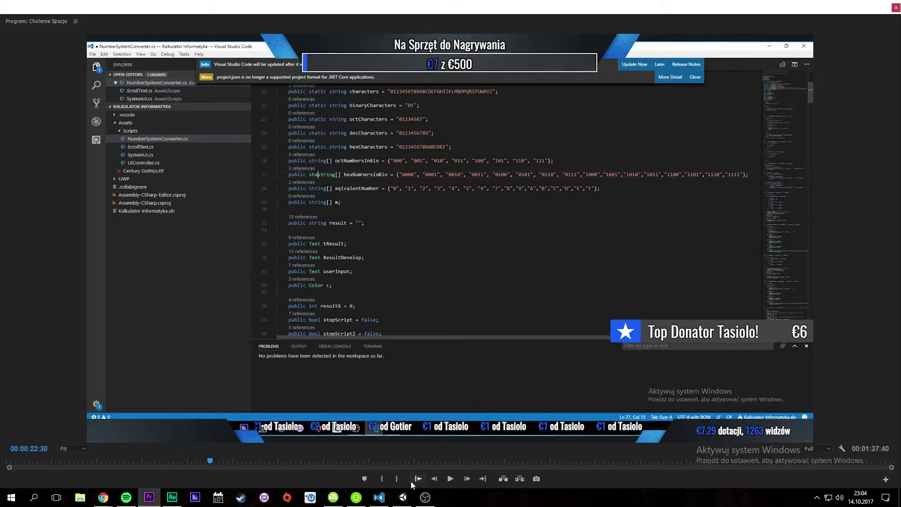
Compare the hexNumbersInBin line against the Premiere Pro reference, ending back on NumberSystemConverter.cs.
left_click(403, 497)
left_click(379, 498)
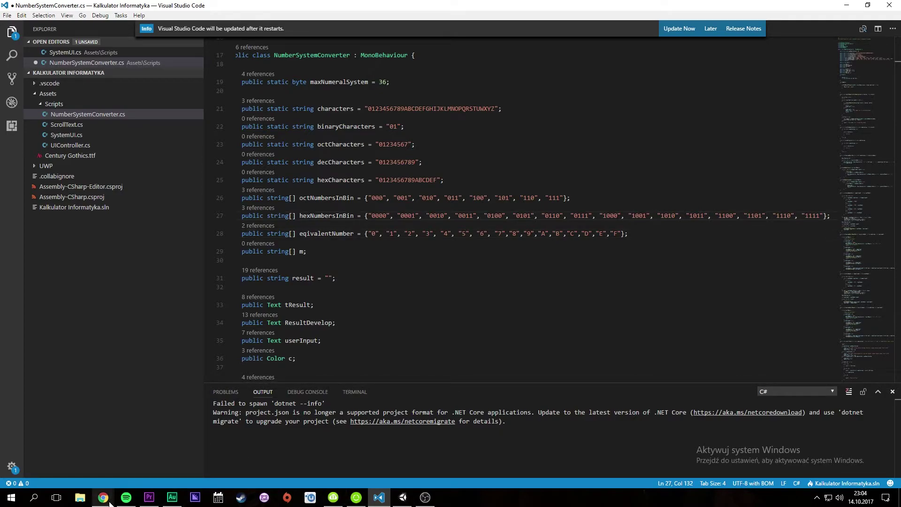
left_click(149, 497)
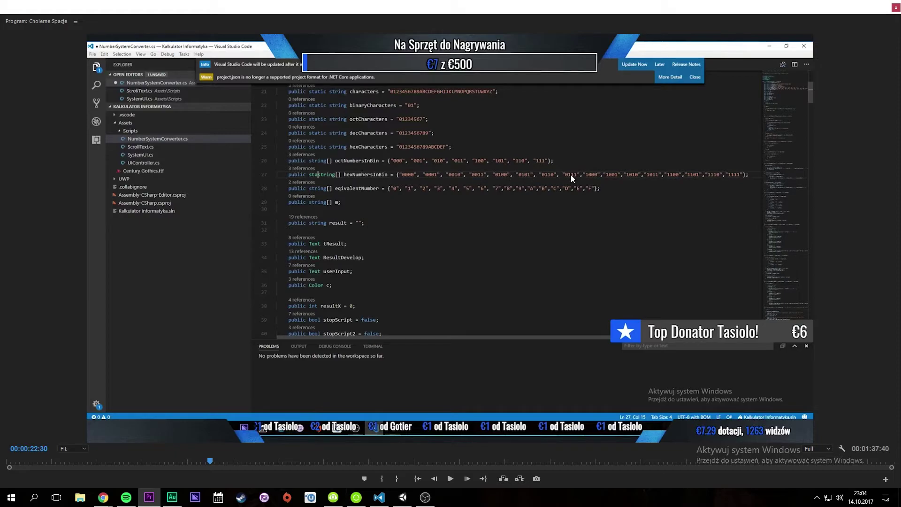
left_click(380, 497)
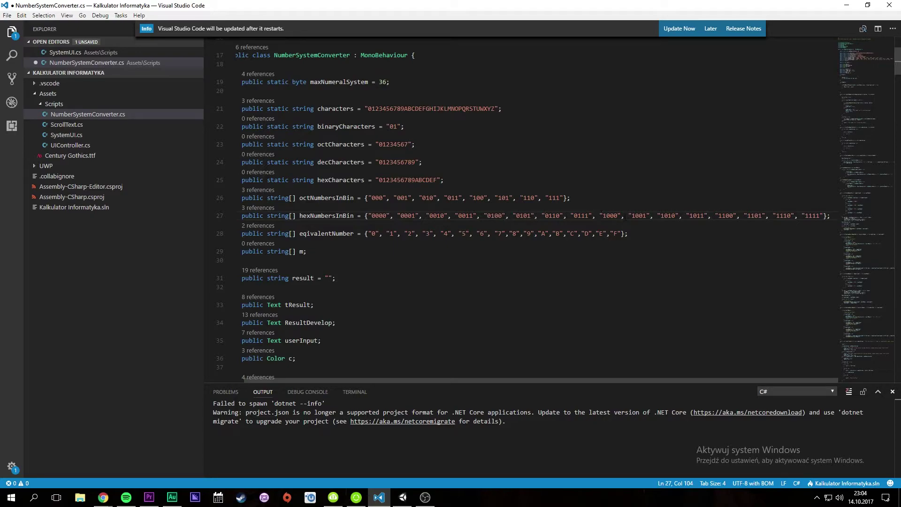
Remove the spaces before hexNumbersInBin entries "1000" through "1101" and save the script.
key("BackSpace")
key("Right")
key("Right")
key("Right")
key("BackSpace")
key("Right")
key("Right")
key("Right")
key("BackSpace")
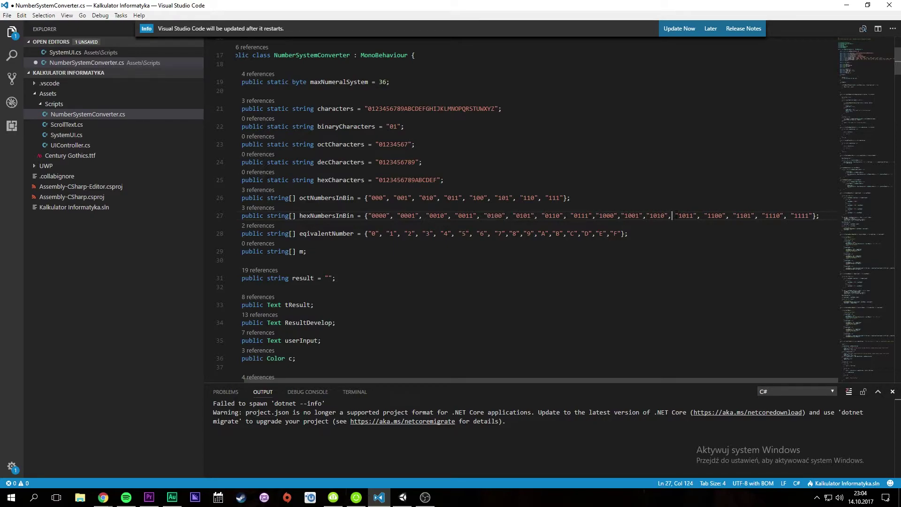
key("BackSpace")
key("BackSpace")
key("Right")
key("Right")
key("Right")
key("BackSpace")
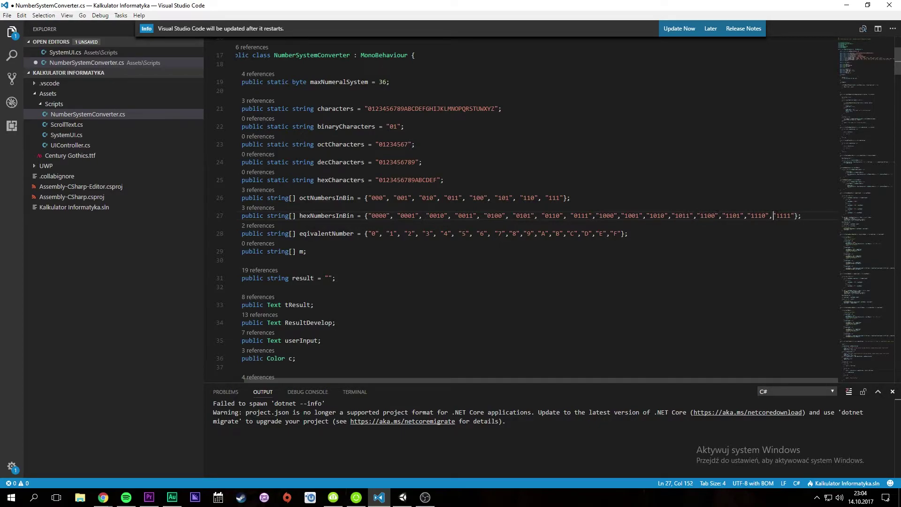
key("ctrl+s")
key("alt+Tab")
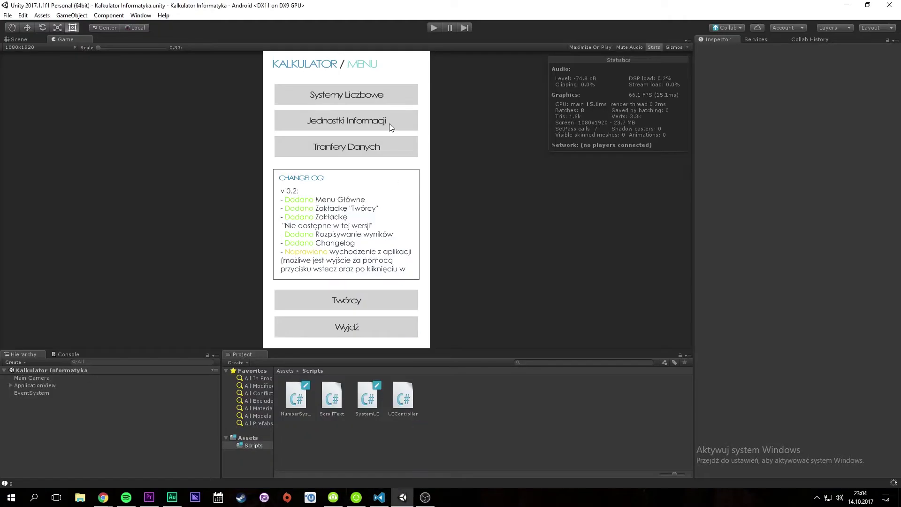
Run the calculator, open Systemy Liczbowe, and convert binary 1111 to hexadecimal, getting F.
left_click(435, 28)
left_click(364, 95)
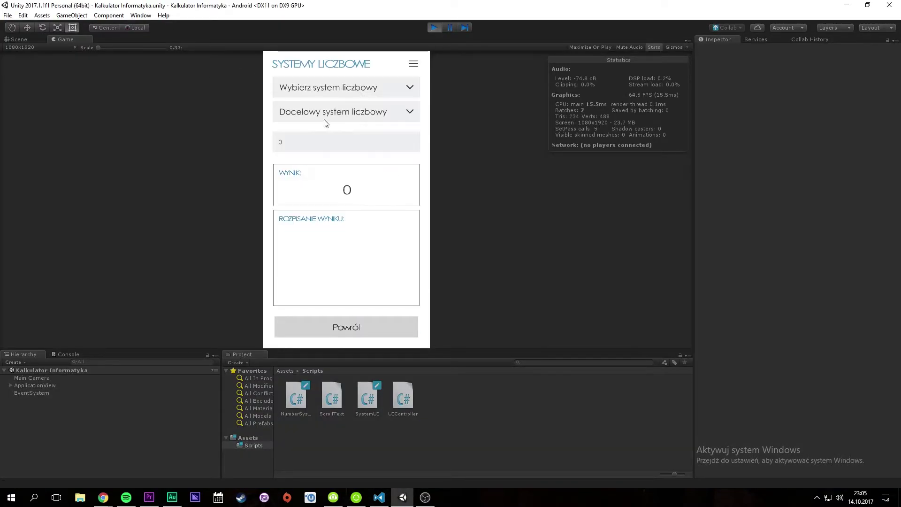
left_click(354, 90)
left_click(292, 117)
left_click(350, 118)
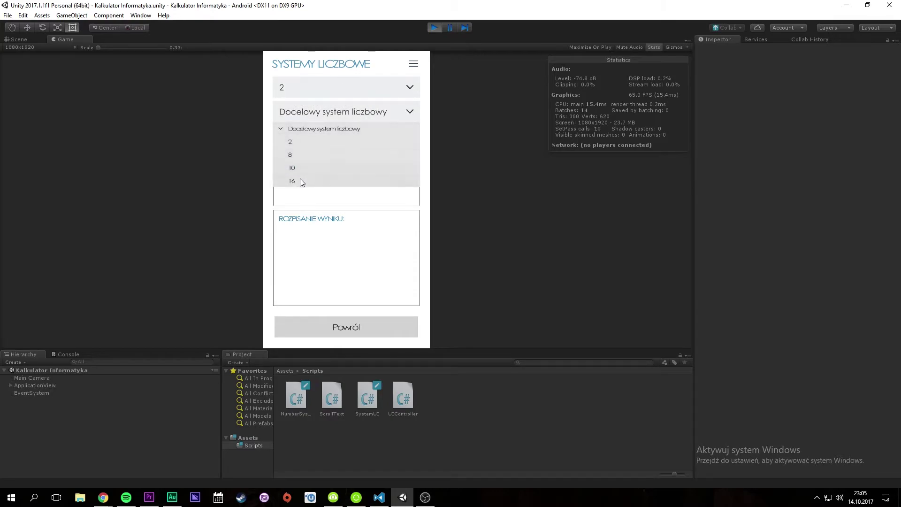
left_click(300, 183)
type("1111")
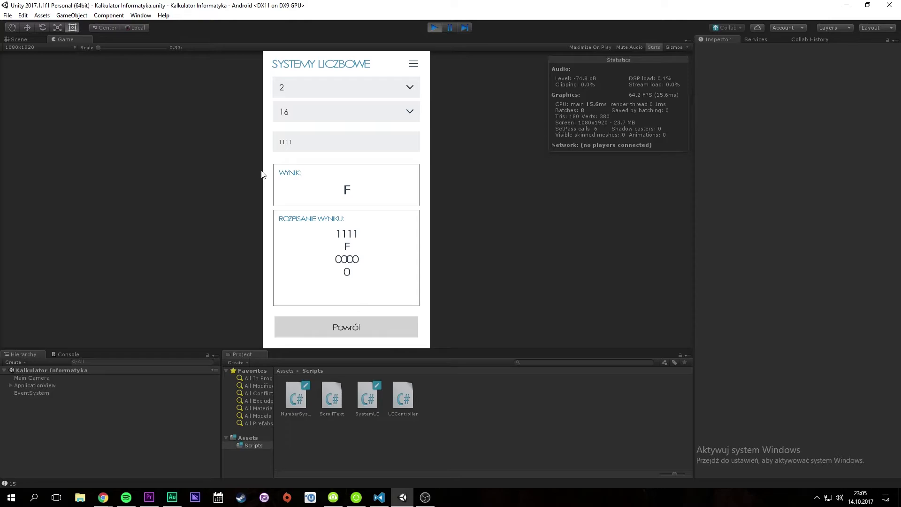
In NumberSystemConverter.cs, select the hexNumbersInBin and eqivalentNumber declarations on lines 27–28.
left_click(379, 497)
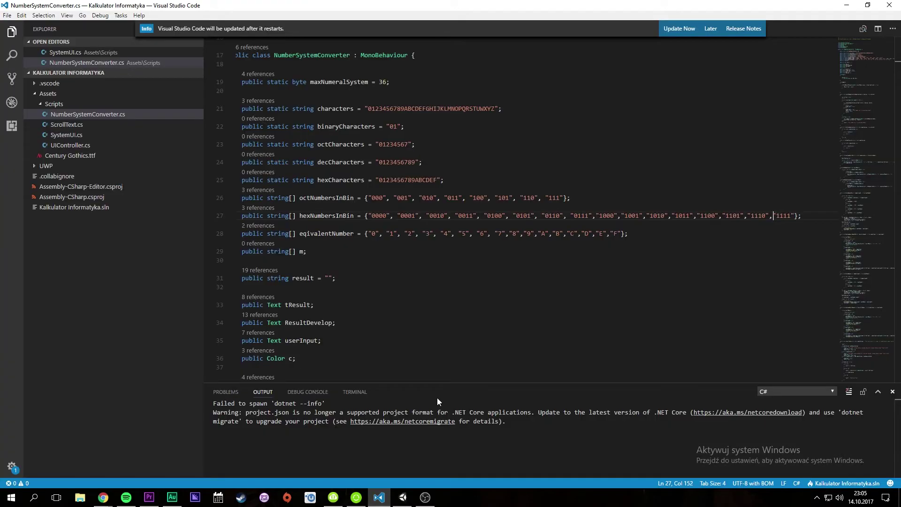
left_click(335, 234)
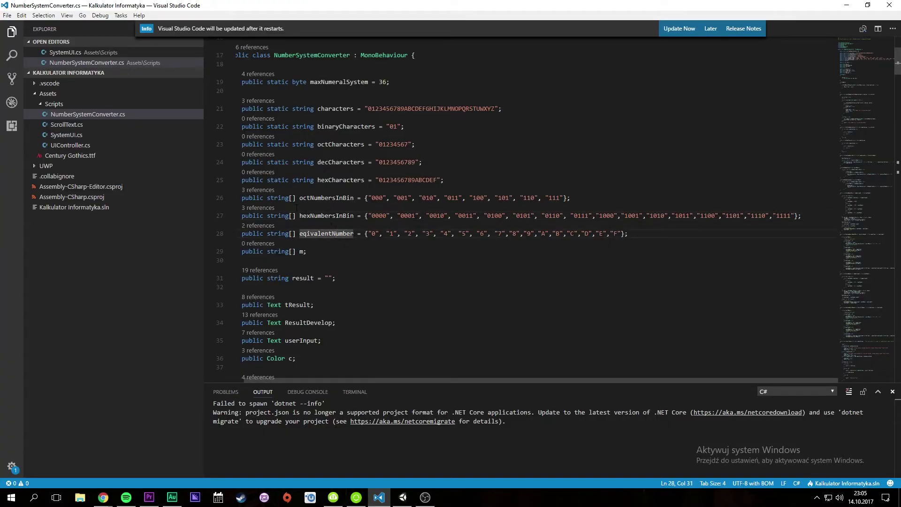
left_click_drag(300, 216, 546, 216)
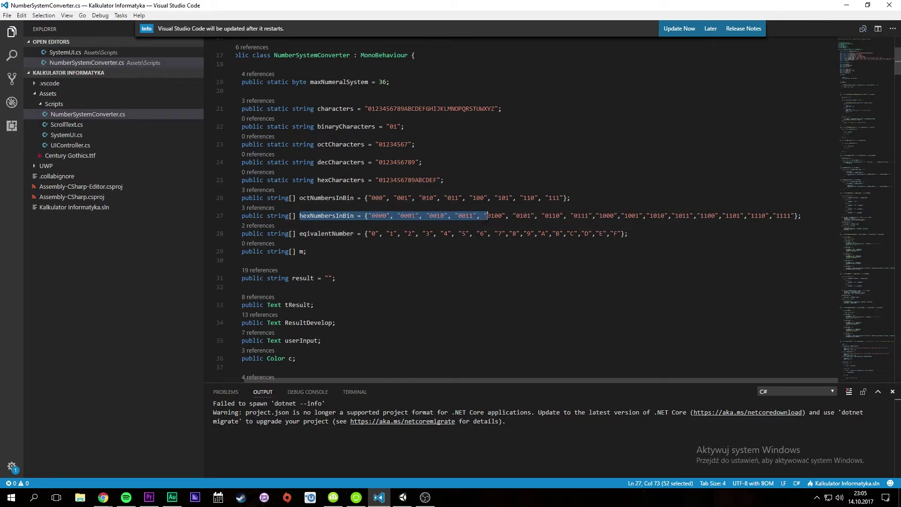
triple_click(659, 233)
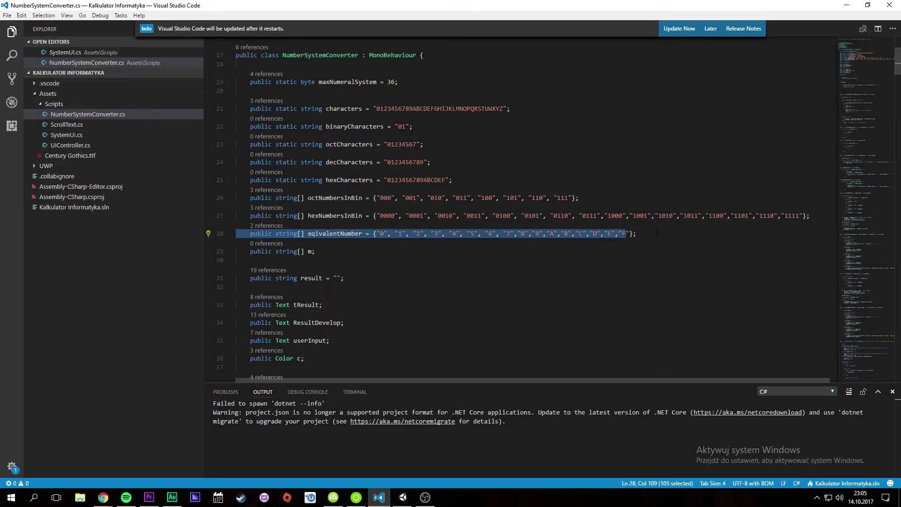
left_click(660, 232)
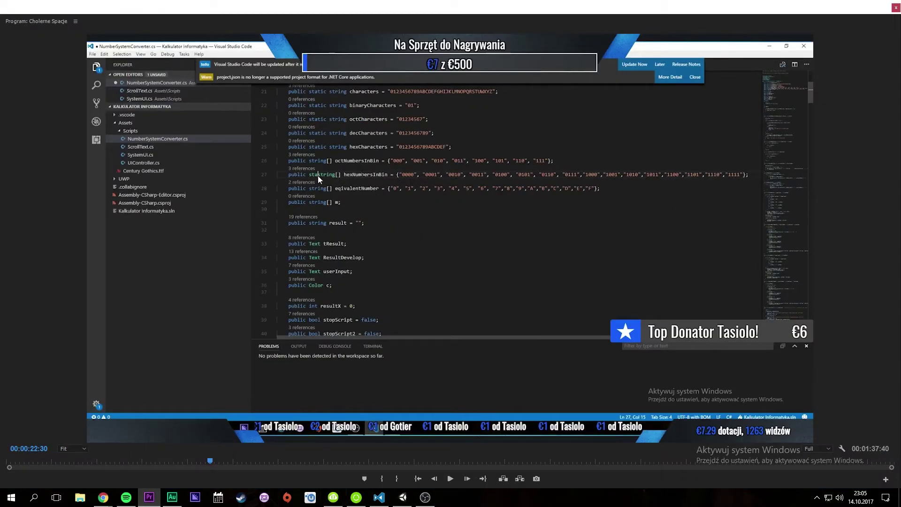
Rewind the reference footage to 00:00:19:06, put the caret at line 28's end, then show Unity.
left_click(180, 460)
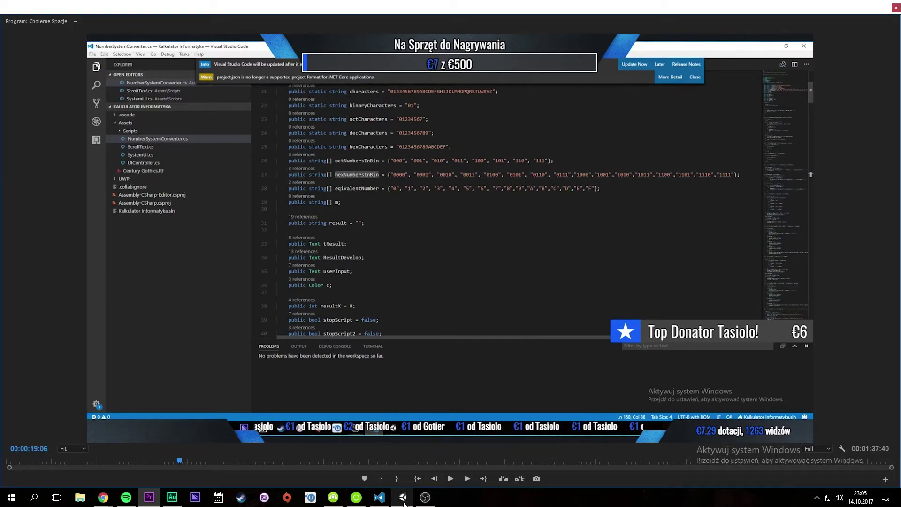
left_click(379, 498)
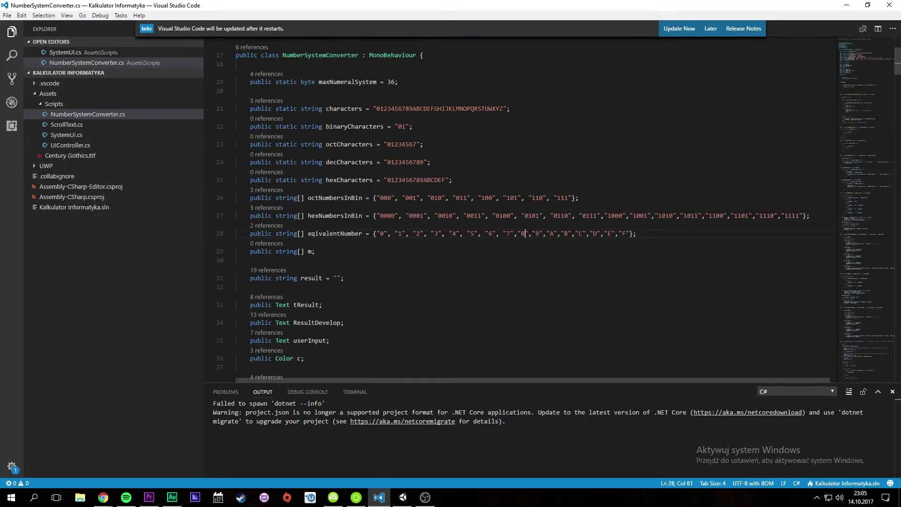
key("End")
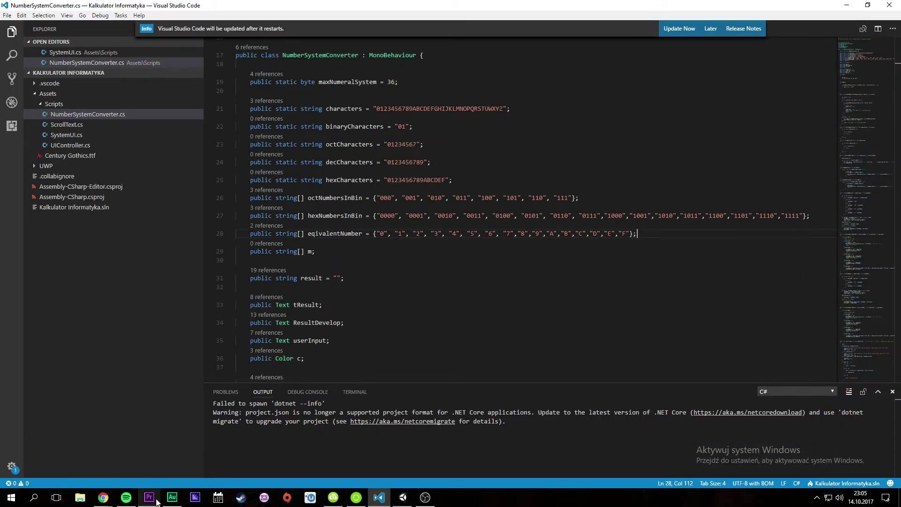
left_click(403, 497)
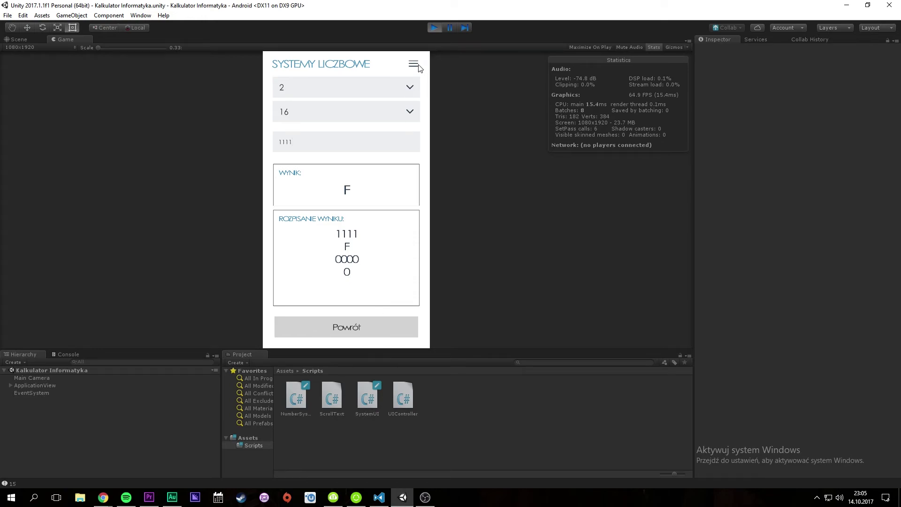
Switch the 1111 conversion target to base 8 and back to 16, then stop the game.
left_click(304, 116)
left_click(293, 157)
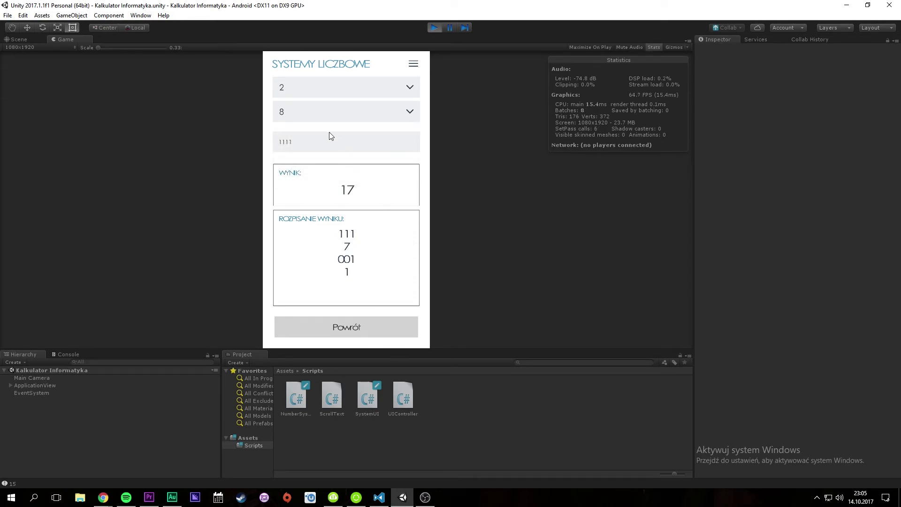
left_click(297, 117)
left_click(293, 176)
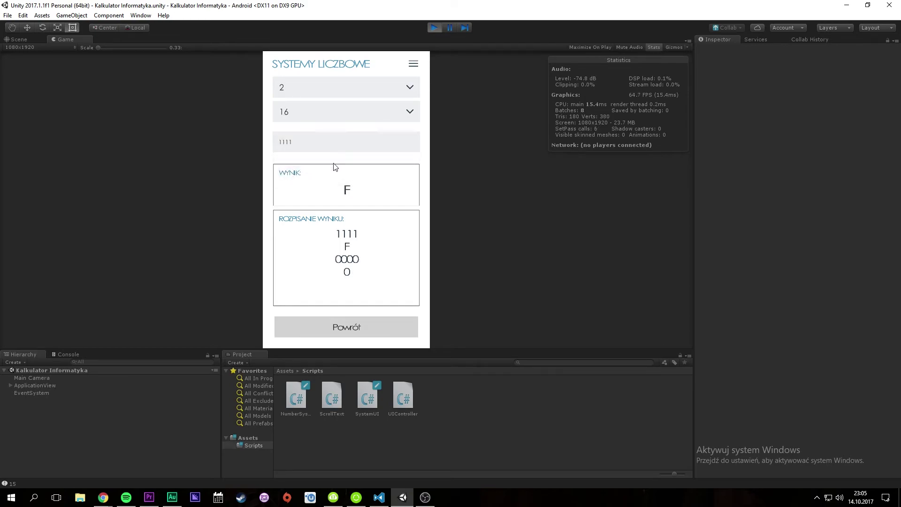
left_click(434, 27)
left_click(380, 498)
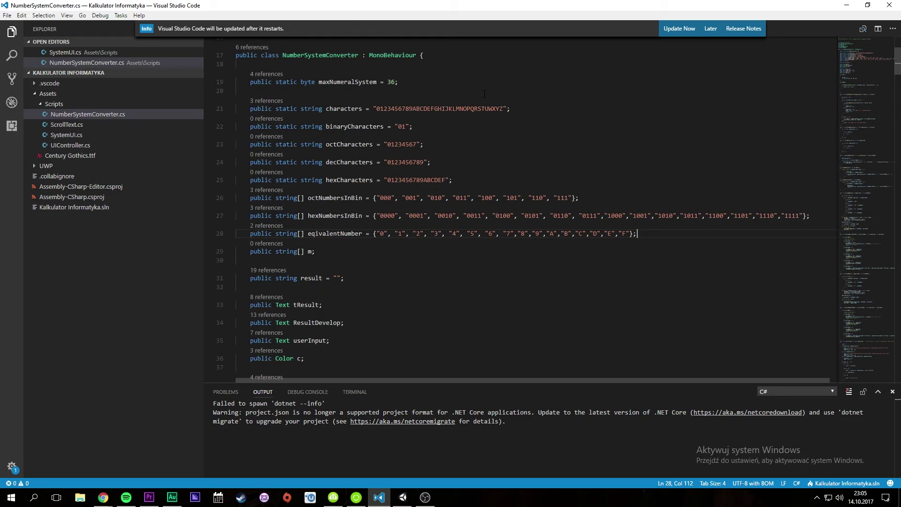
key("Up")
key("Up")
key("Up")
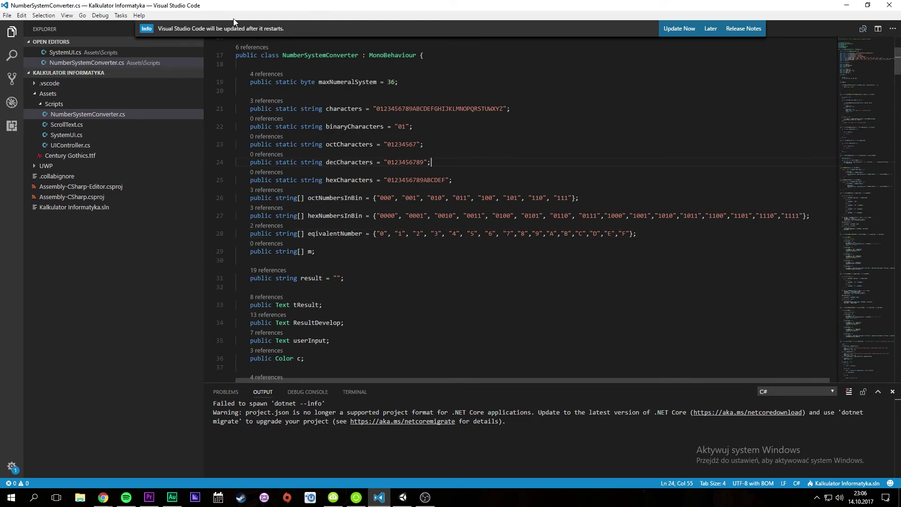